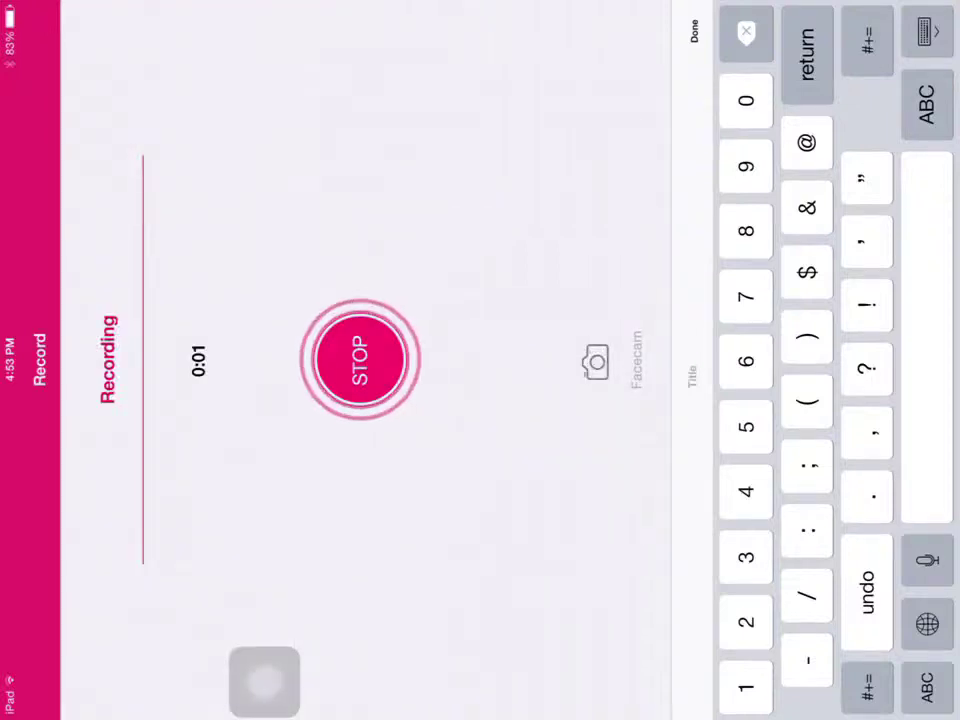
# Step: Leave the running recorder for the home screen and open the Action games folder
pyautogui.press('super')
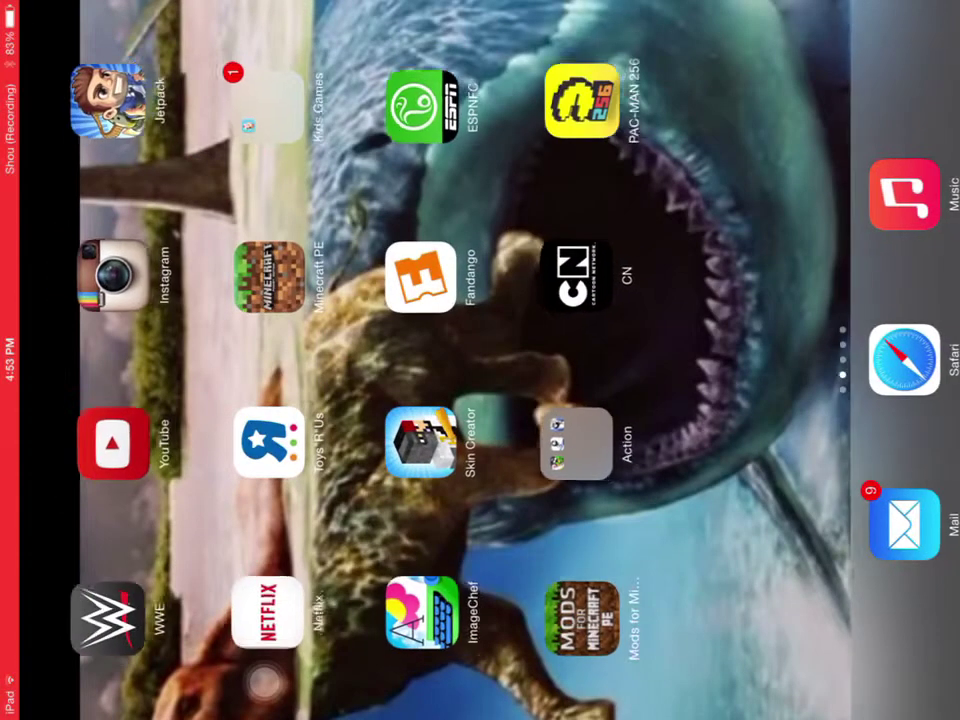
pyautogui.moveTo(480, 400)
pyautogui.mouseDown()
pyautogui.moveTo(480, 200)
pyautogui.moveTo(480, 500)
pyautogui.mouseUp()
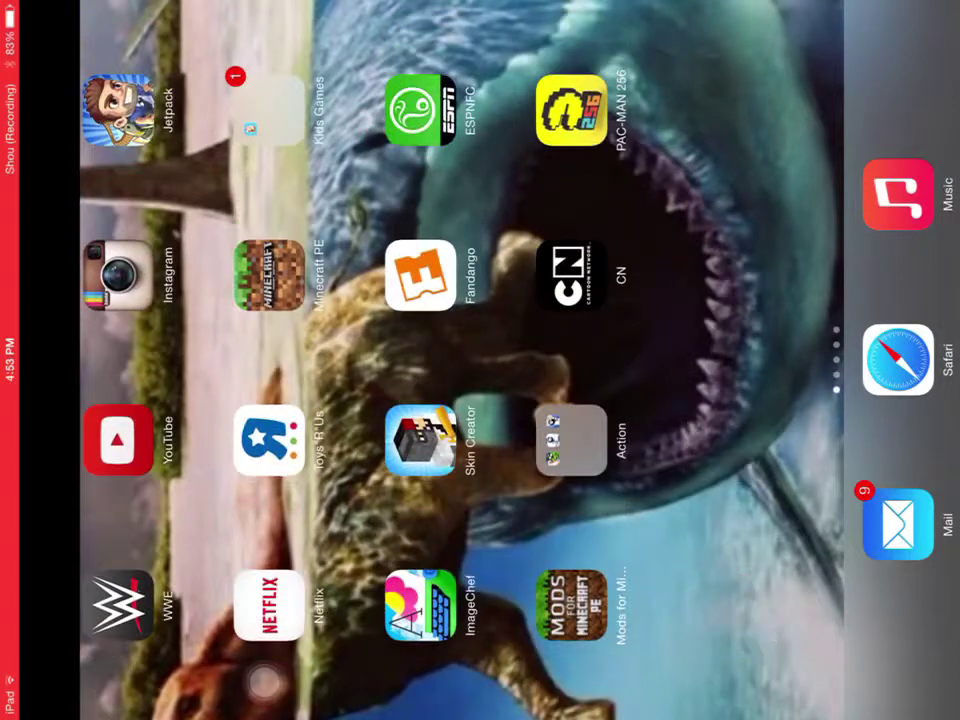
pyautogui.click(571, 441)
# Step: Launch RNF4, retry Burj Khalifa, and fire ropes up the tower with a pause midway
pyautogui.click(310, 190)
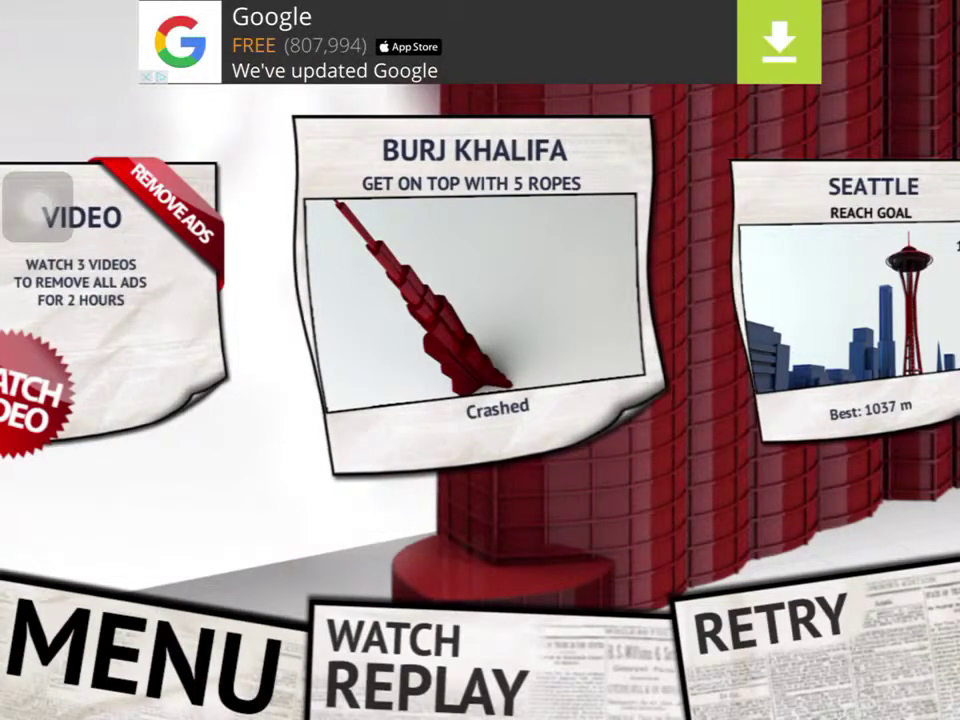
pyautogui.click(770, 625)
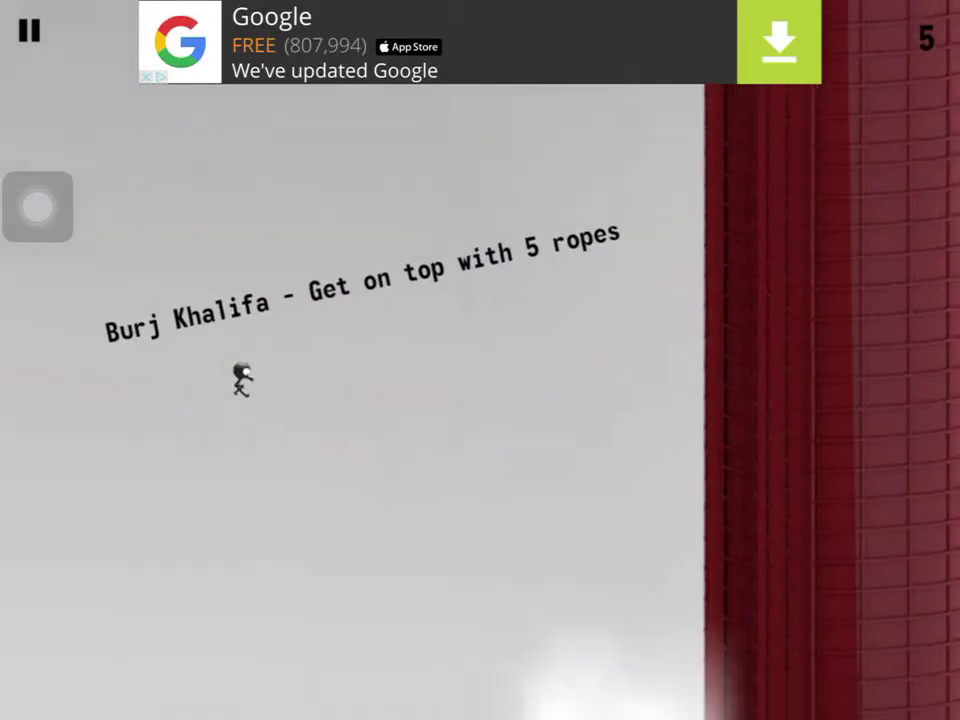
pyautogui.click(480, 360)
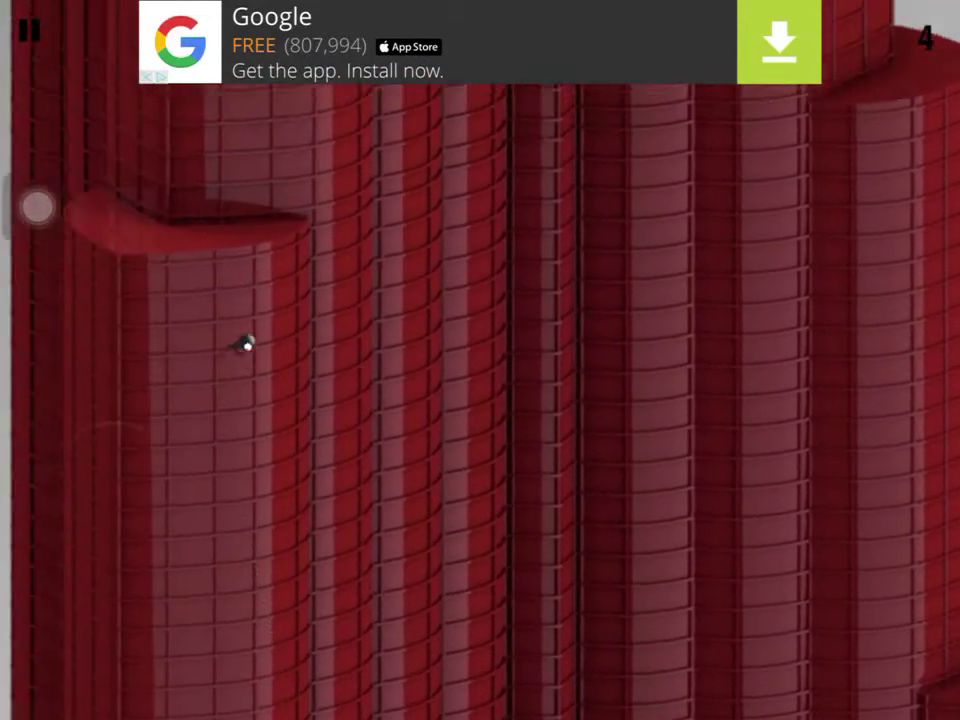
pyautogui.click(37, 207)
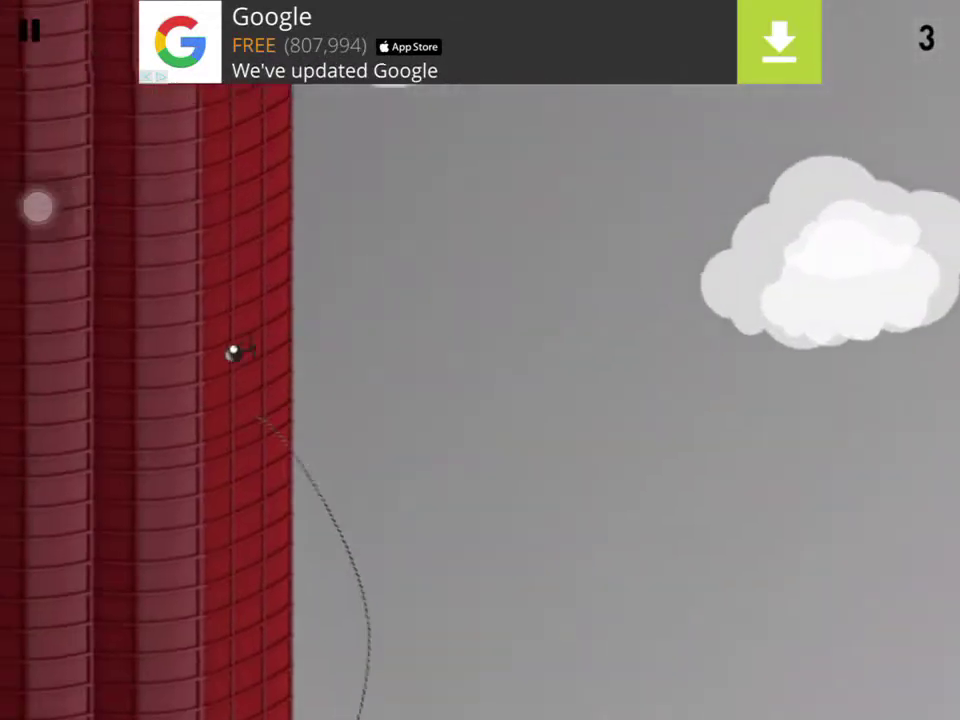
pyautogui.click(37, 207)
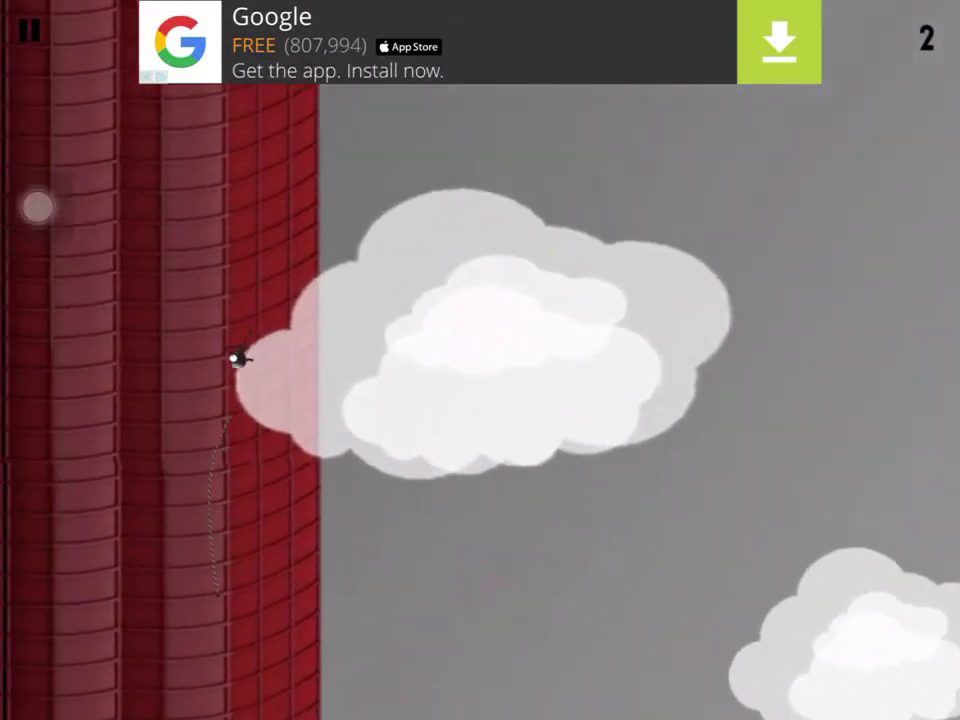
pyautogui.press('Escape')
pyautogui.press('Escape')
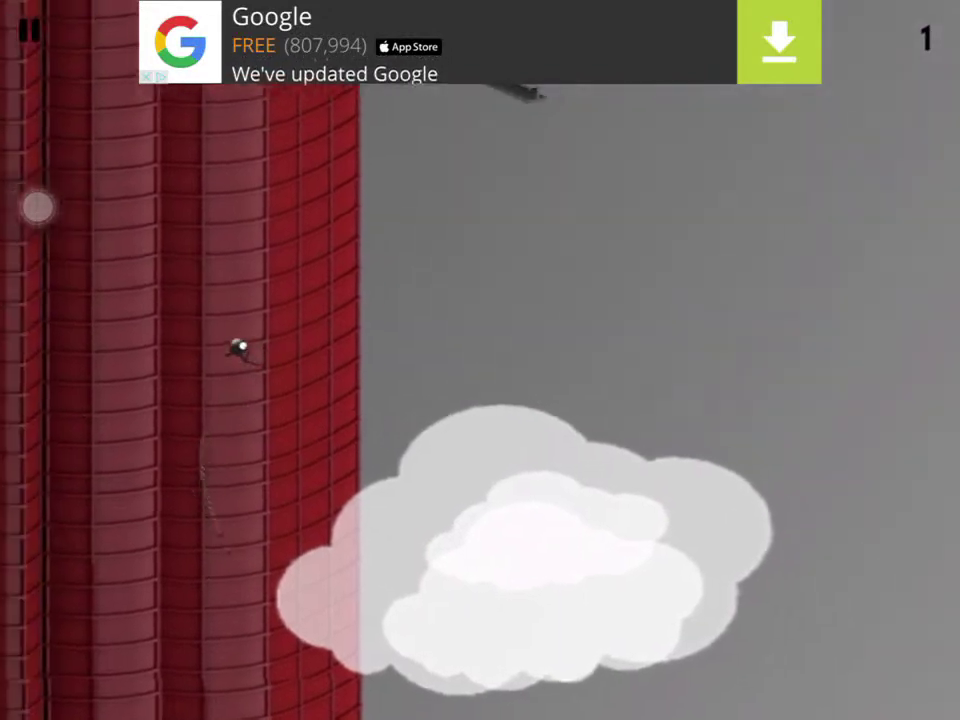
pyautogui.click(37, 207)
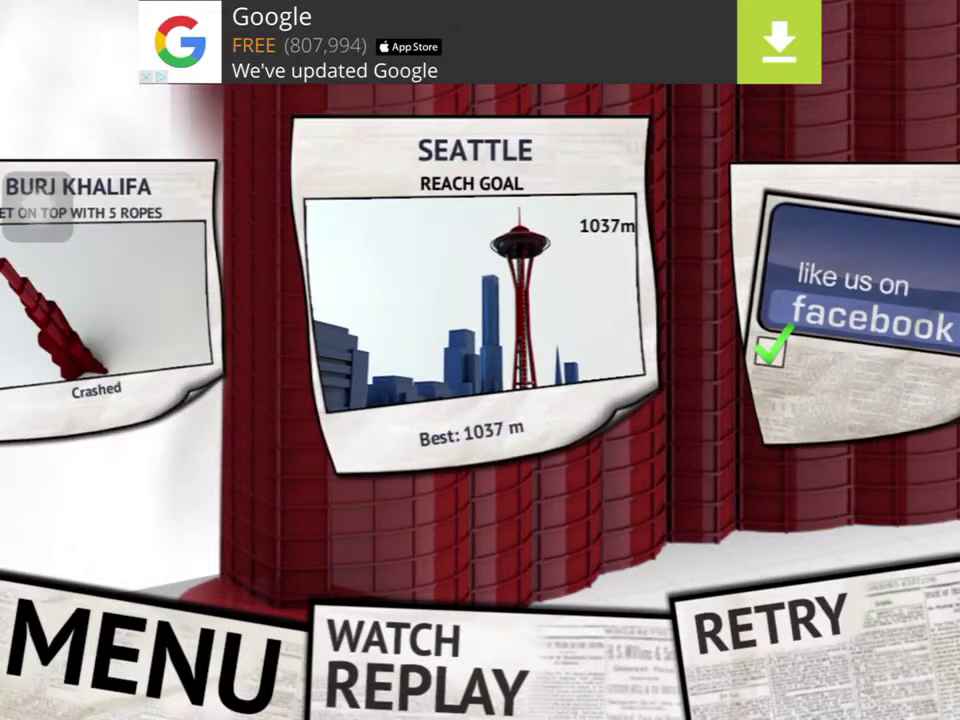
# Step: Start Seattle and swing via the green plane, spire and blue buildings to the red tower
pyautogui.click(471, 300)
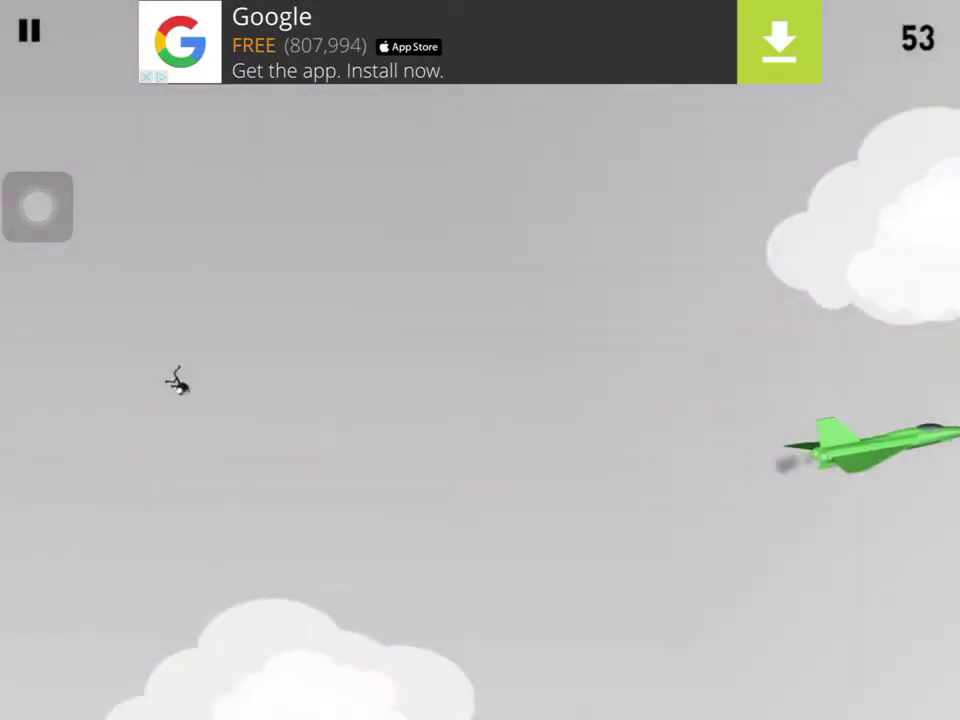
pyautogui.click(480, 360)
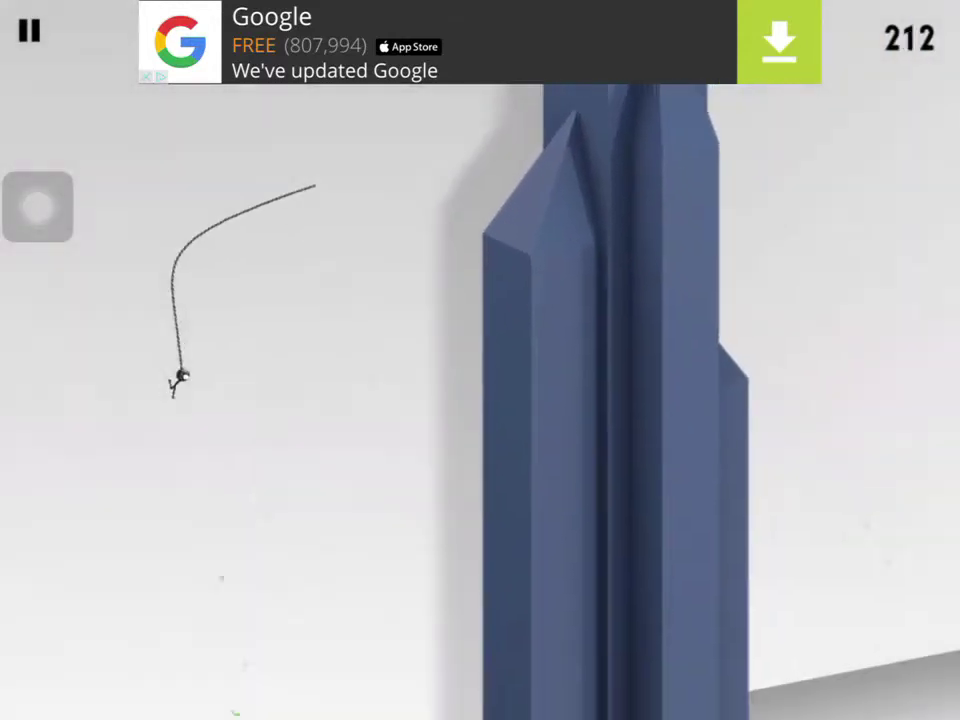
pyautogui.click(480, 360)
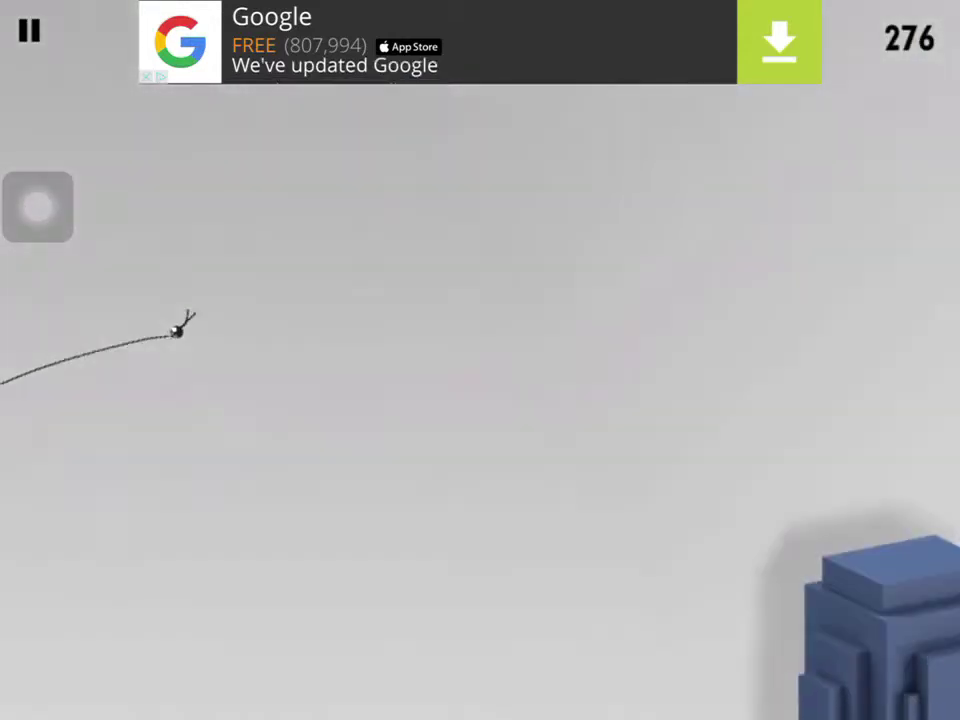
pyautogui.click(480, 360)
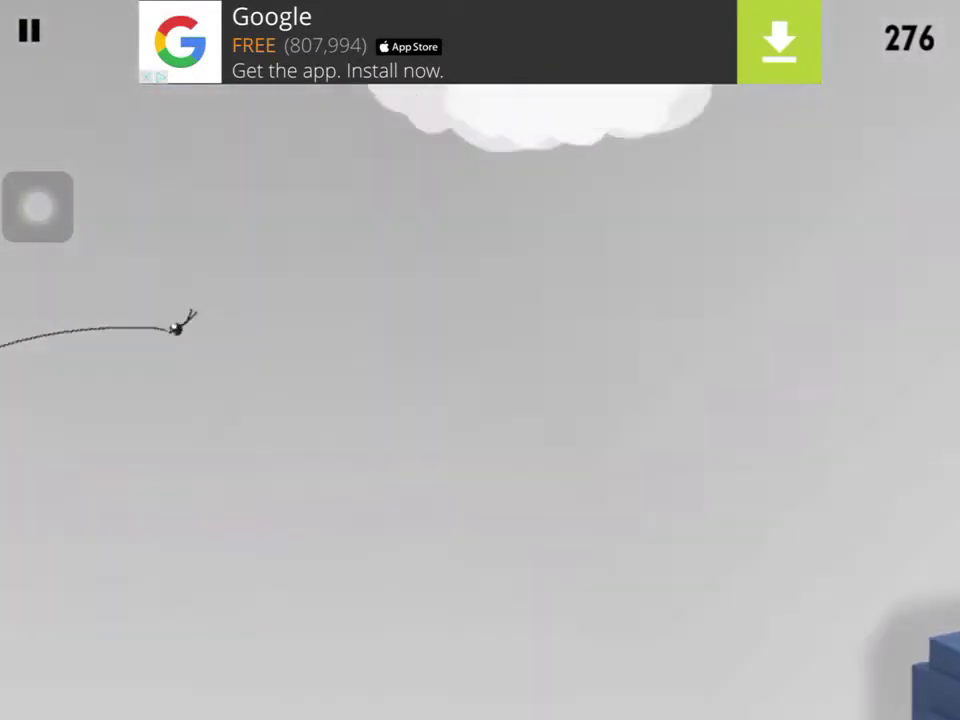
pyautogui.click(480, 360)
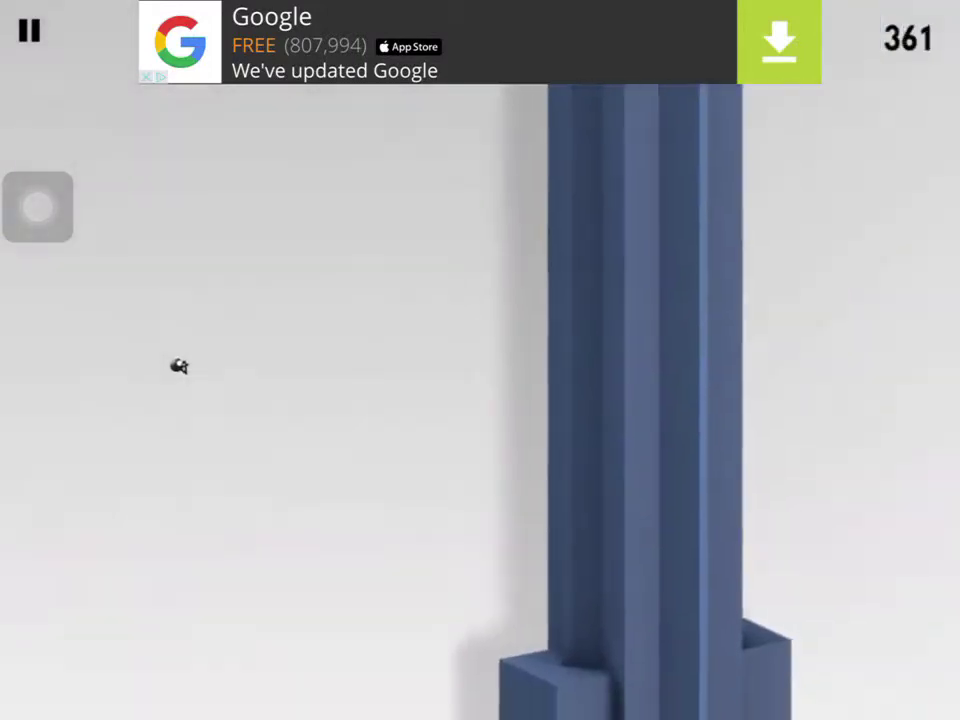
pyautogui.click(480, 360)
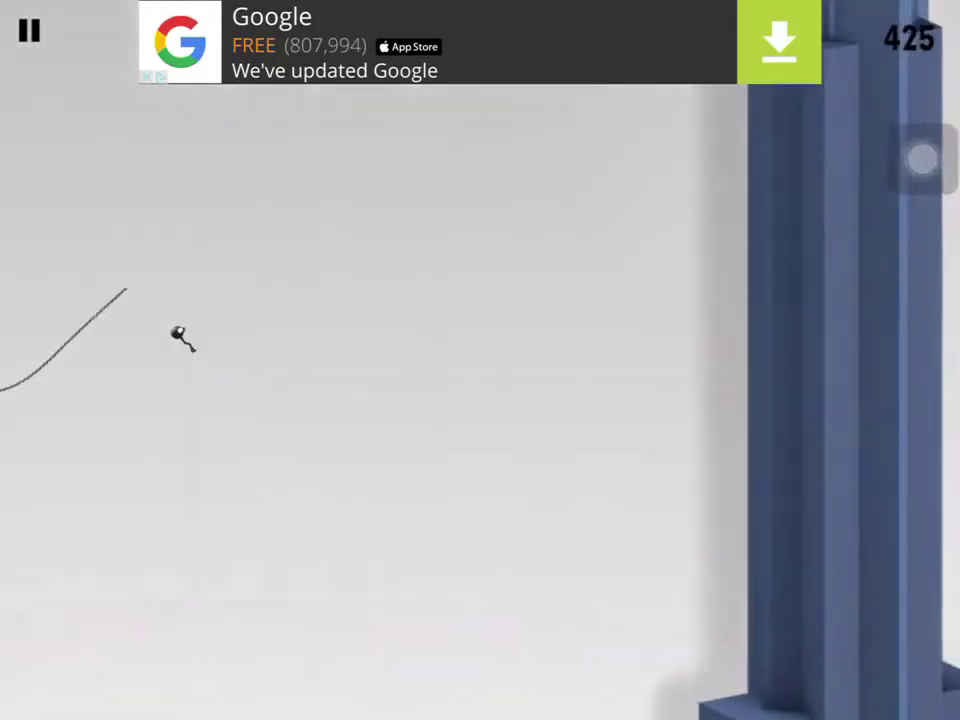
pyautogui.click(480, 360)
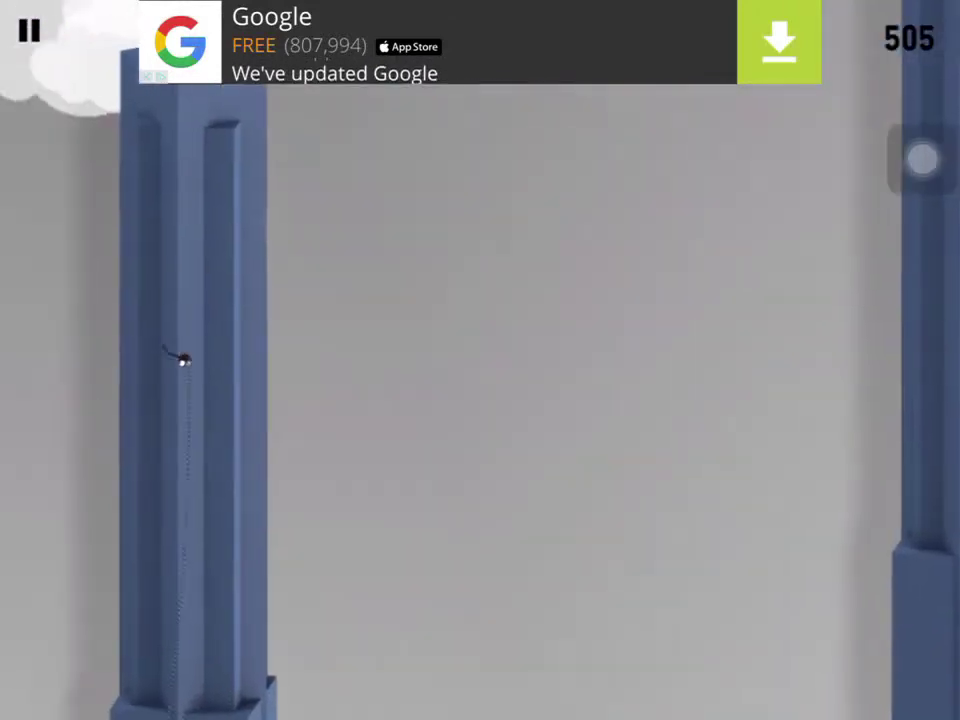
pyautogui.click(480, 360)
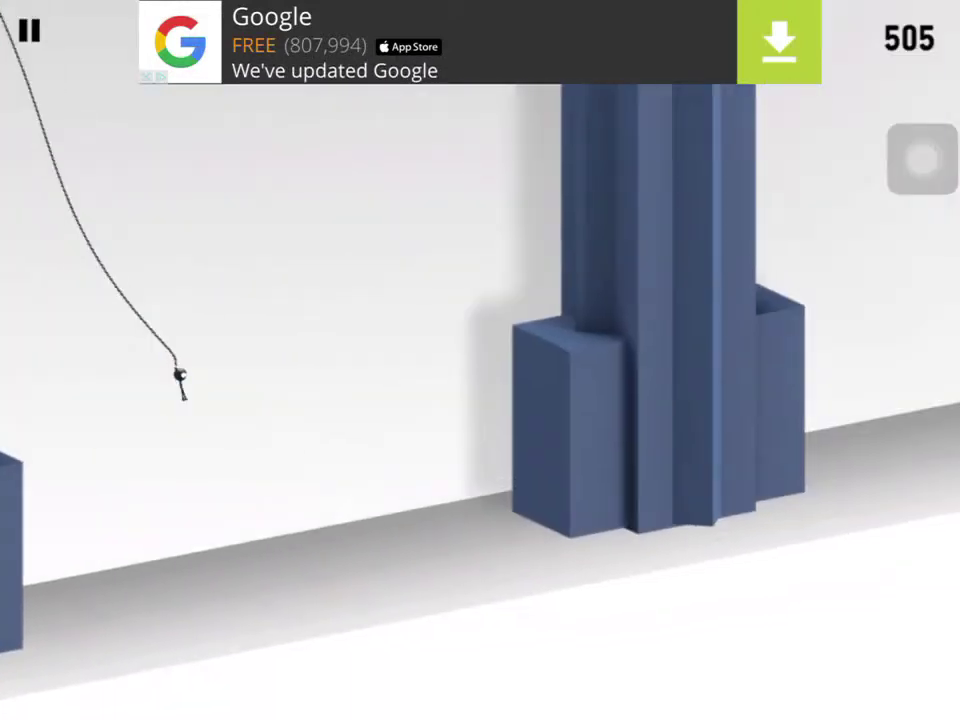
pyautogui.click(480, 360)
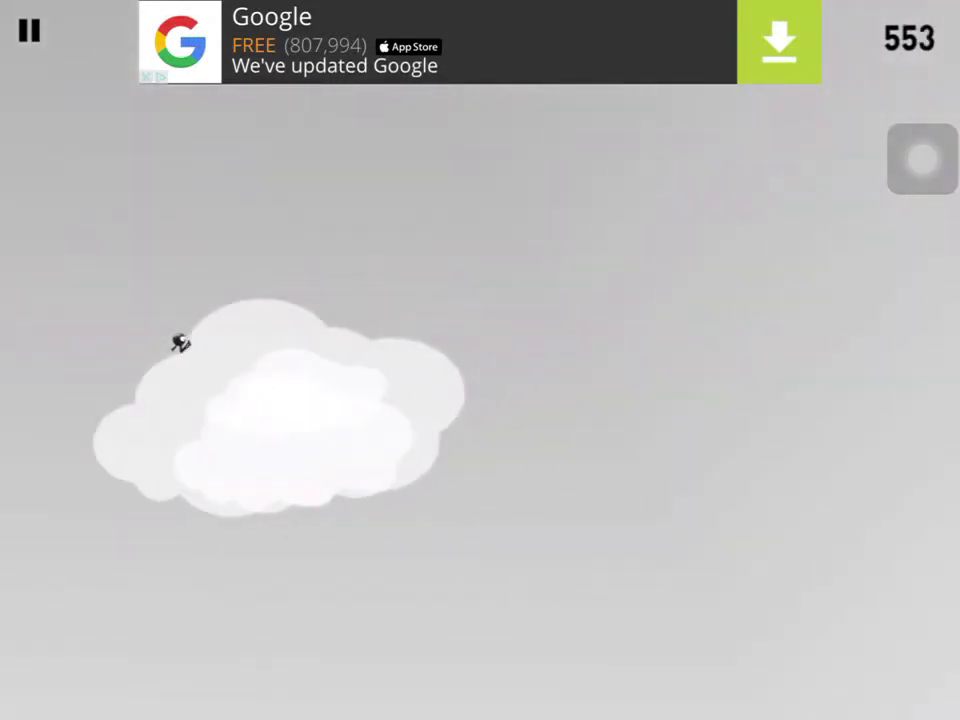
pyautogui.click(480, 360)
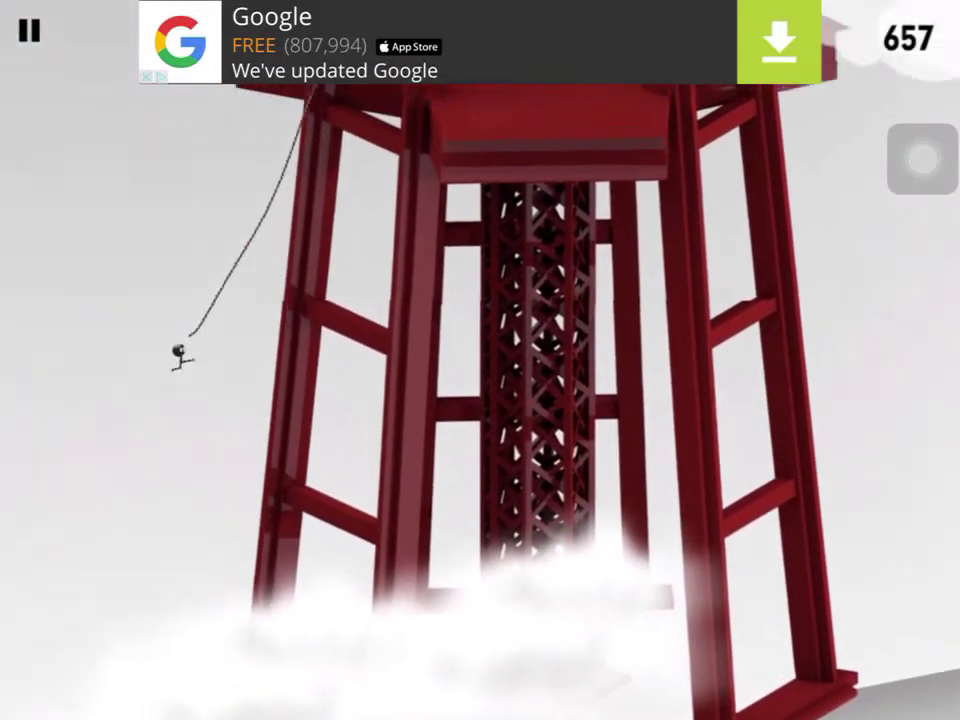
# Step: Swap ropes on the red tower until the run ends, then swipe the level cards
pyautogui.click(480, 360)
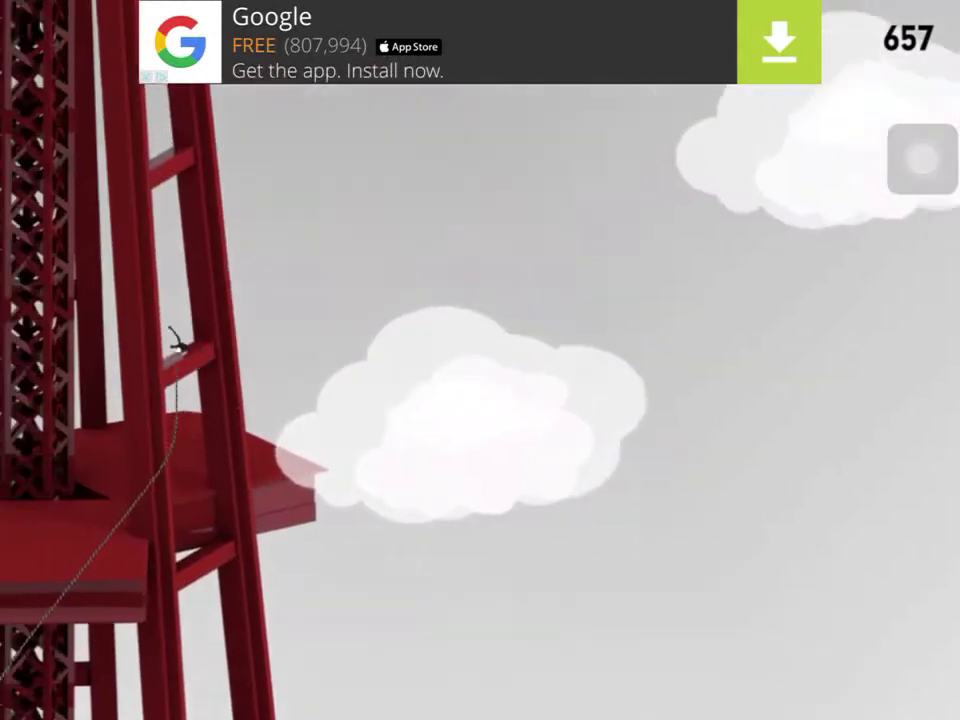
pyautogui.click(480, 360)
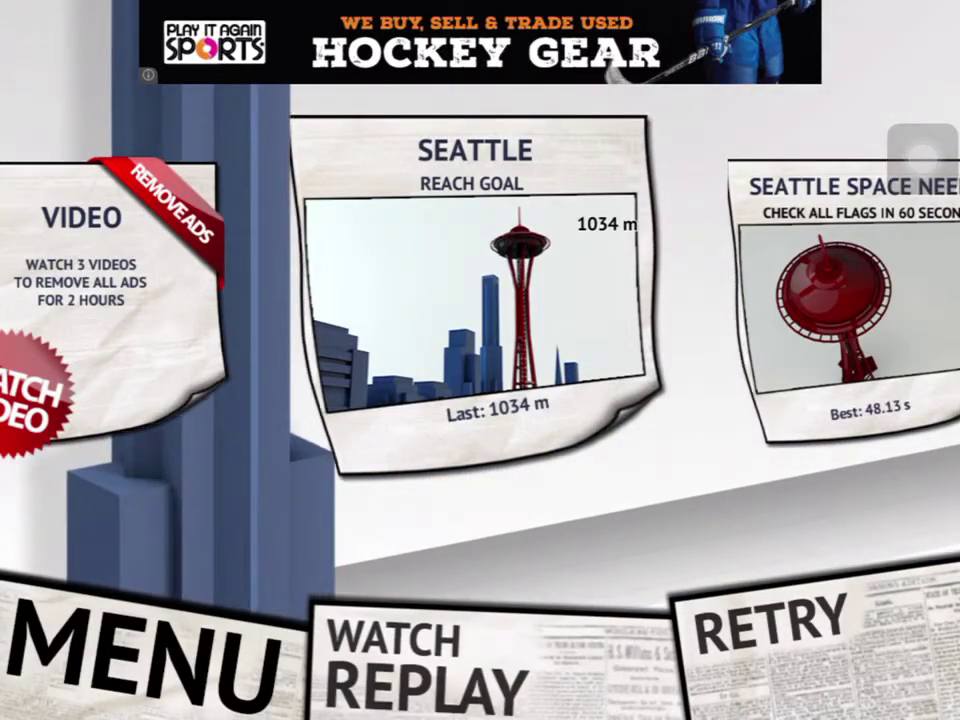
pyautogui.moveTo(800, 300); pyautogui.dragTo(390, 300)
# Step: Start the Seattle Space Needle flag challenge
pyautogui.click(480, 280)
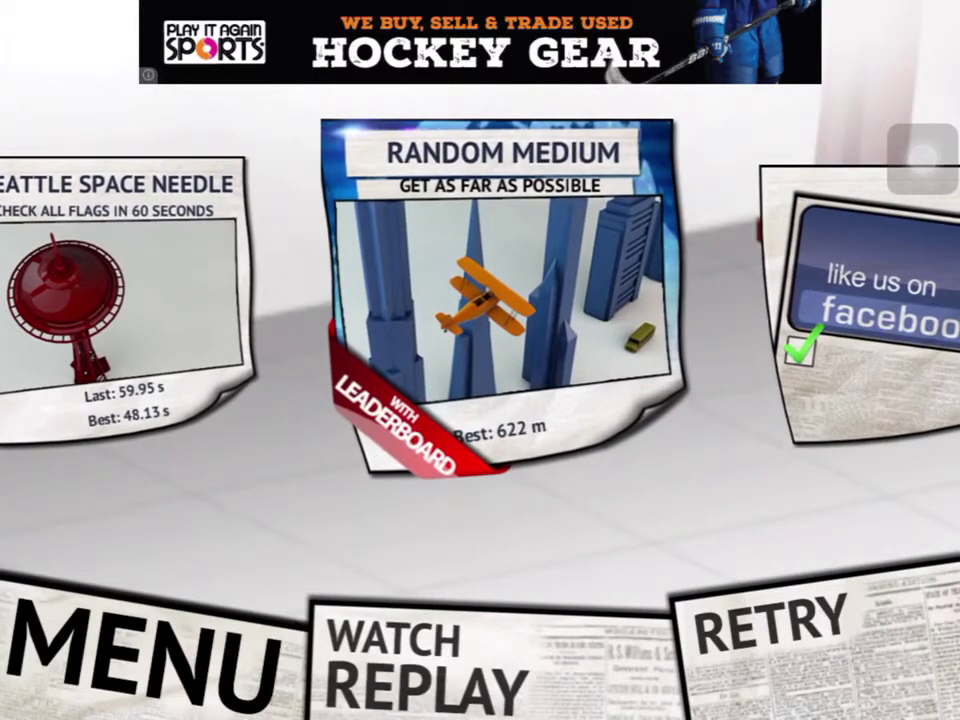
# Step: Play Random Medium, hooking the spire top and a building, then start Paris
pyautogui.click(475, 300)
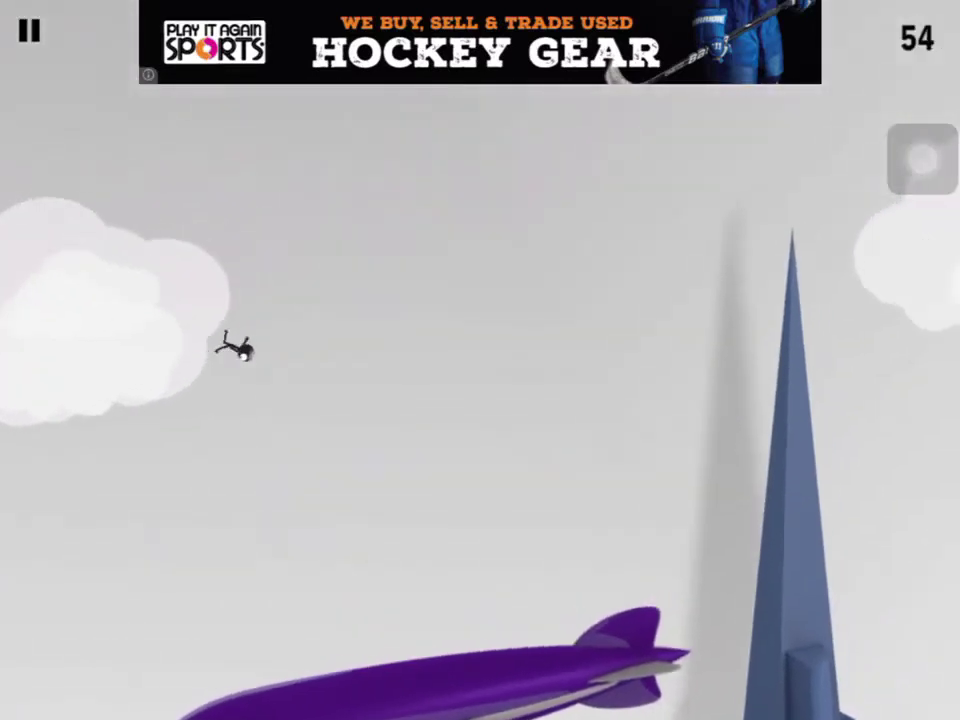
pyautogui.click(480, 360)
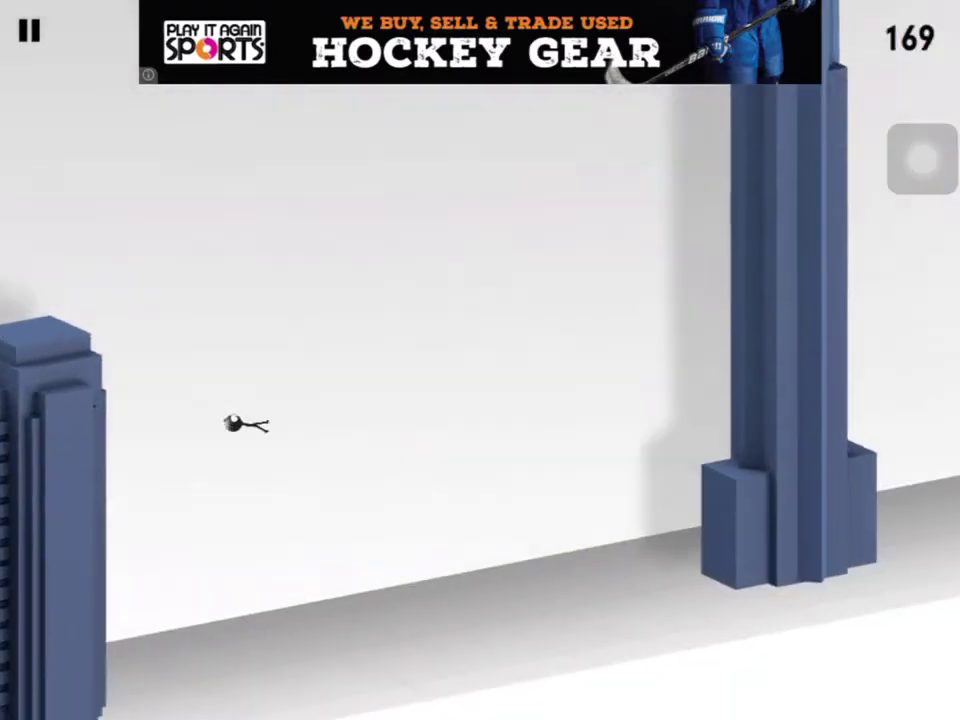
pyautogui.click(480, 360)
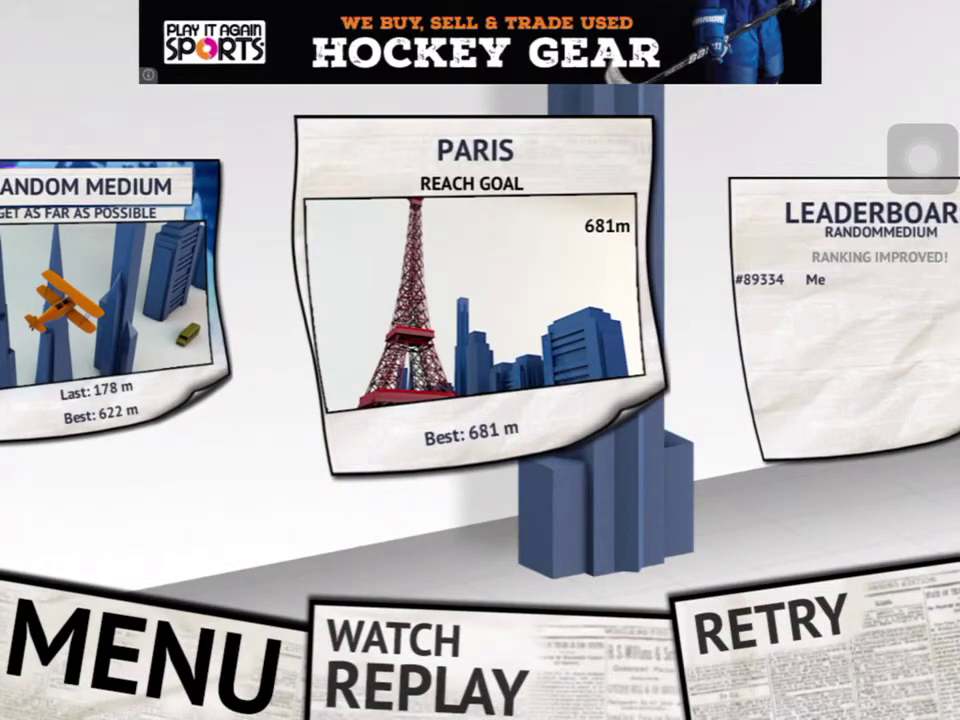
pyautogui.click(470, 300)
# Step: Hook the first Paris tower, let go, then grab a tower top while falling
pyautogui.click(508, 440)
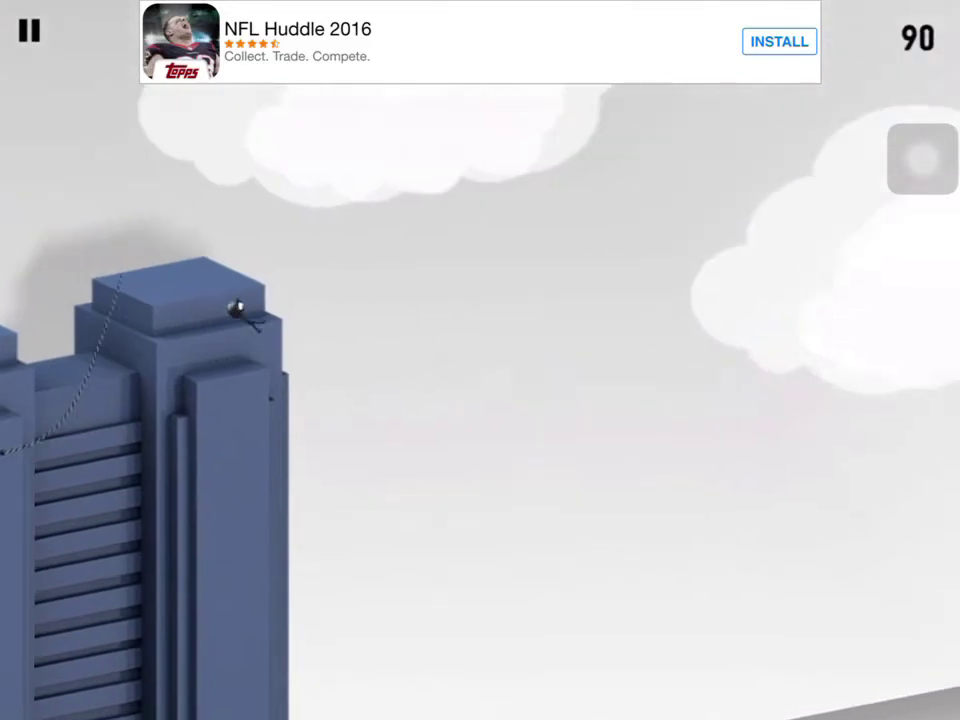
pyautogui.click(480, 360)
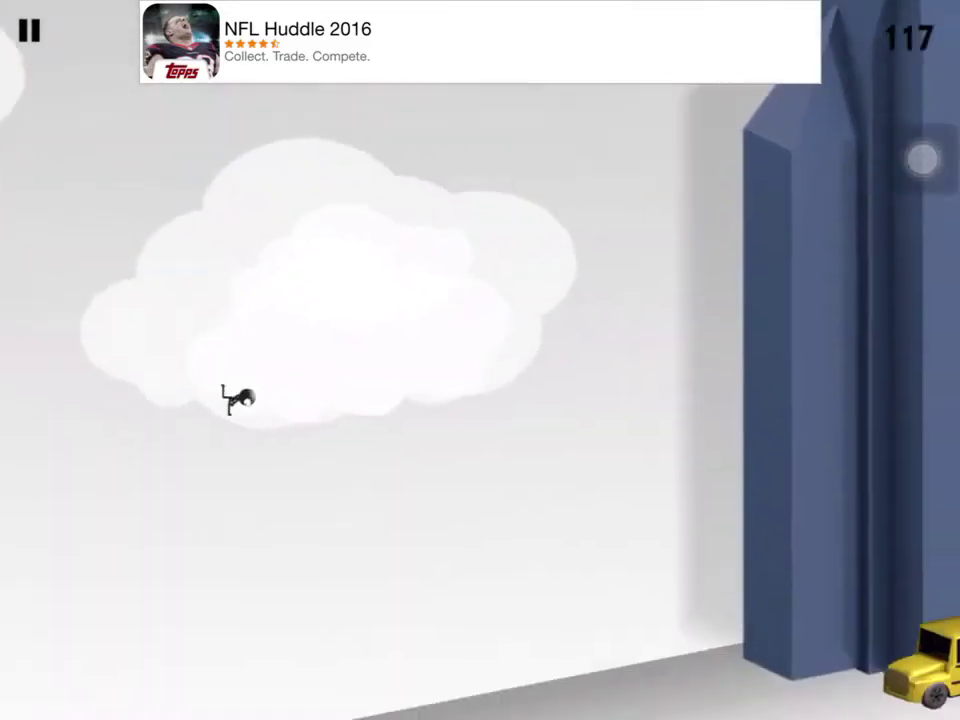
pyautogui.click(480, 360)
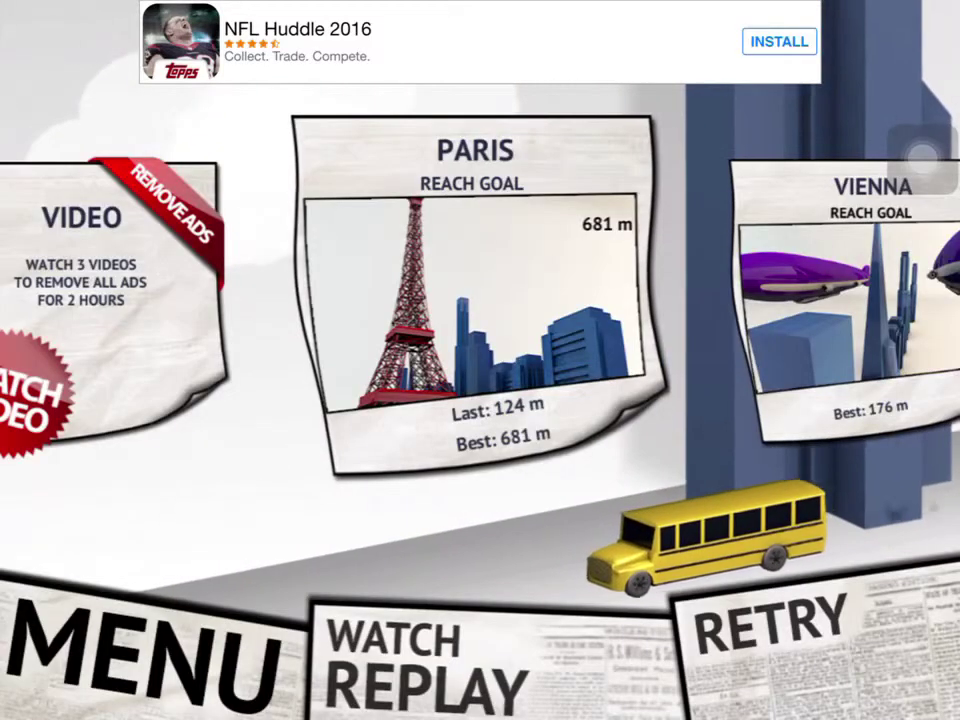
# Step: Replay Paris, swinging off the first towers onto the lower building
pyautogui.click(770, 630)
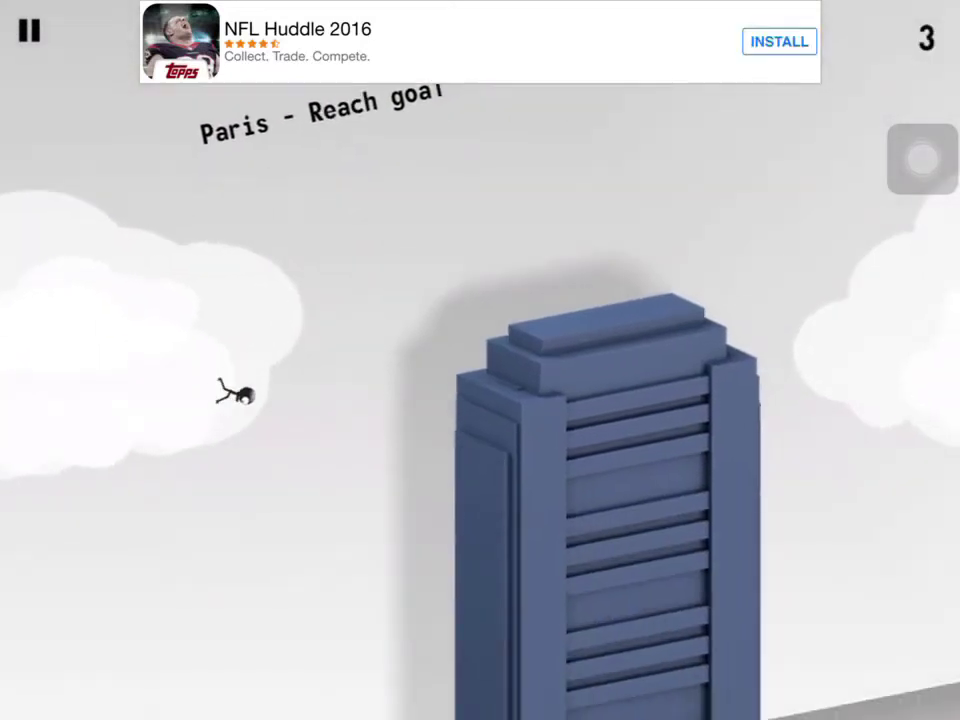
pyautogui.click(480, 360)
pyautogui.click(480, 360)
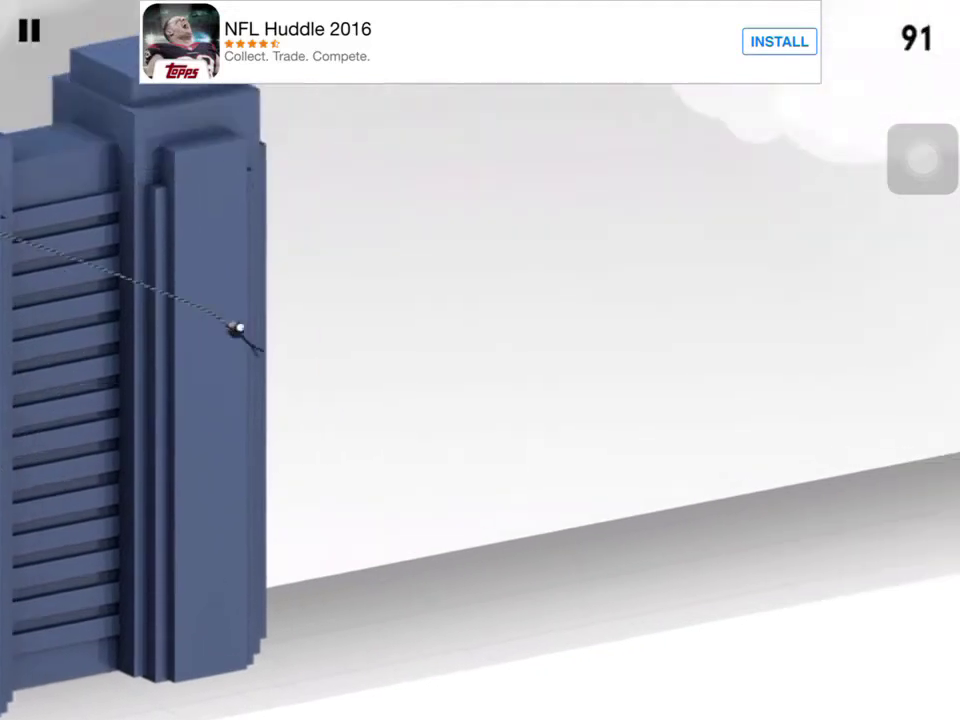
pyautogui.click(480, 360)
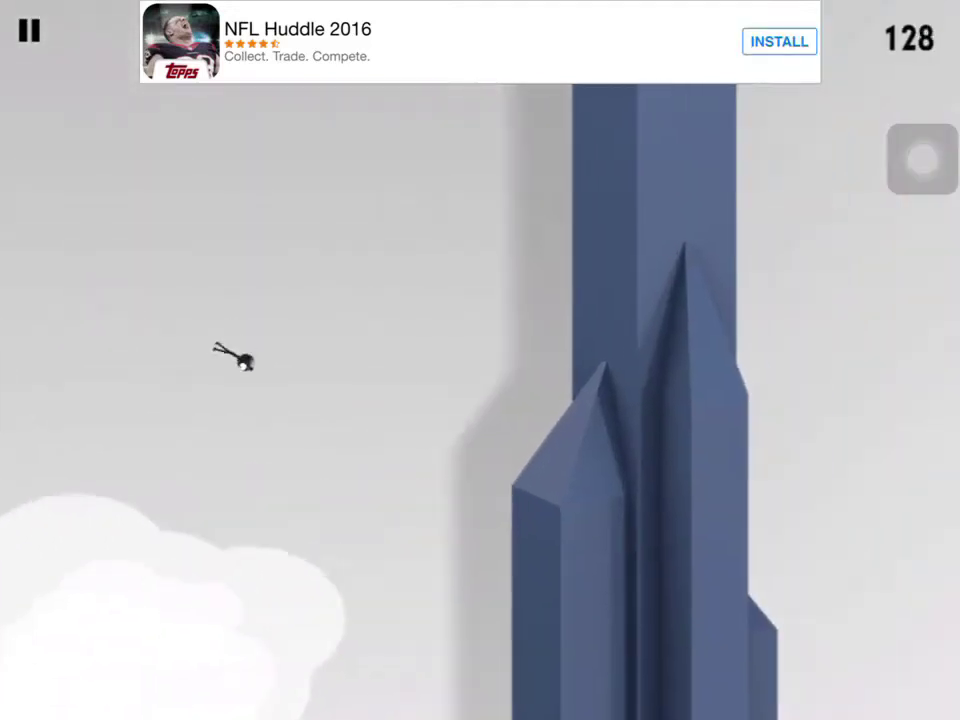
pyautogui.click(480, 360)
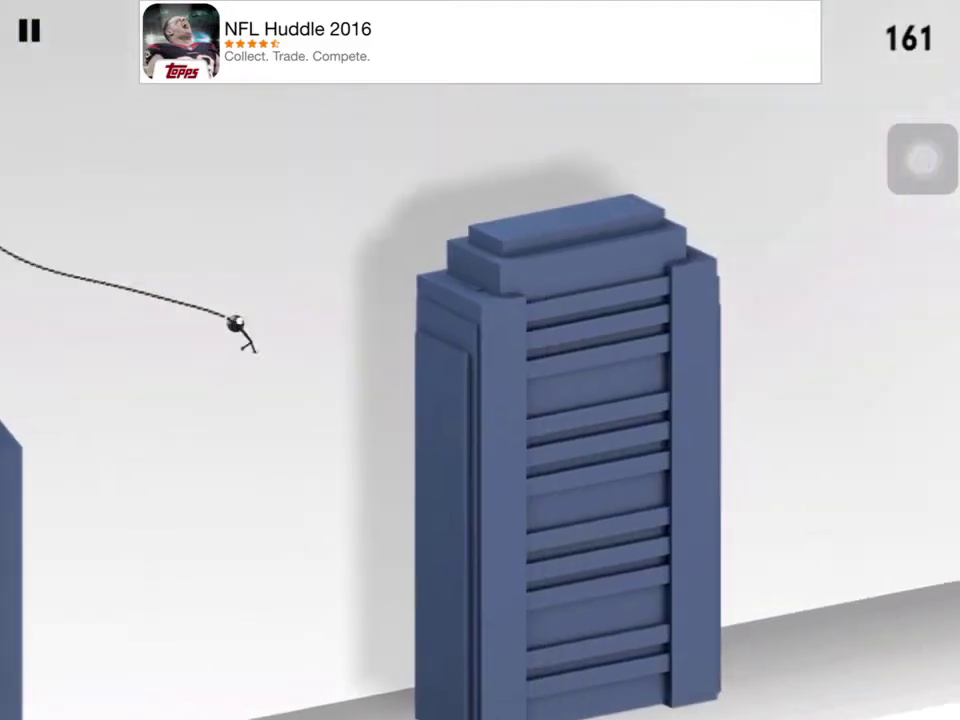
pyautogui.click(480, 360)
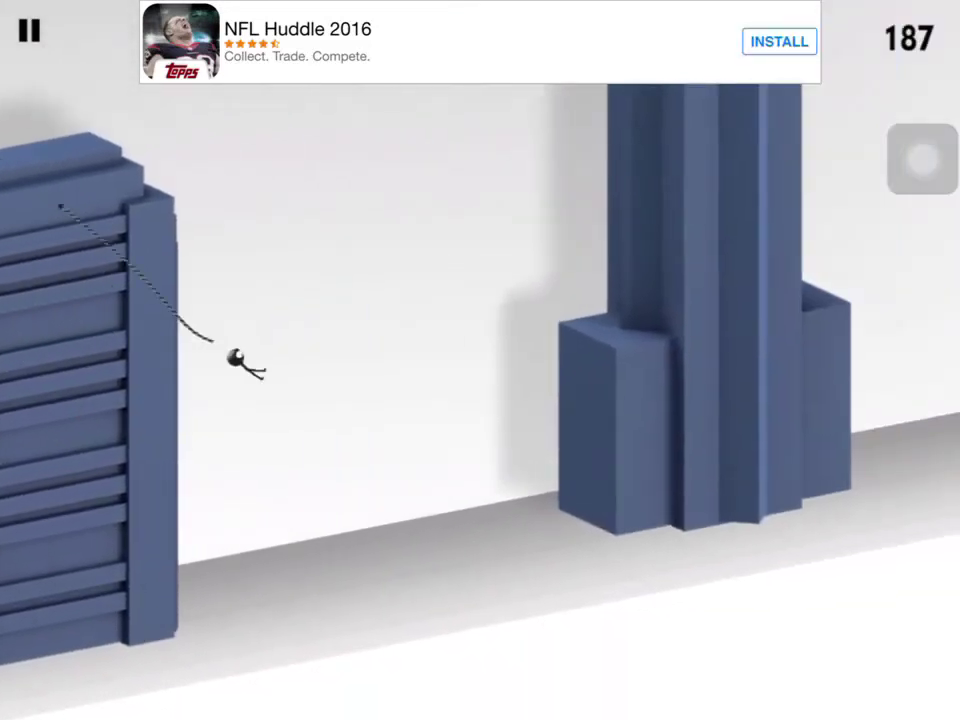
# Step: Swing across the remaining towers to end at 332 m, then exit to the Shou recorder
pyautogui.click(480, 360)
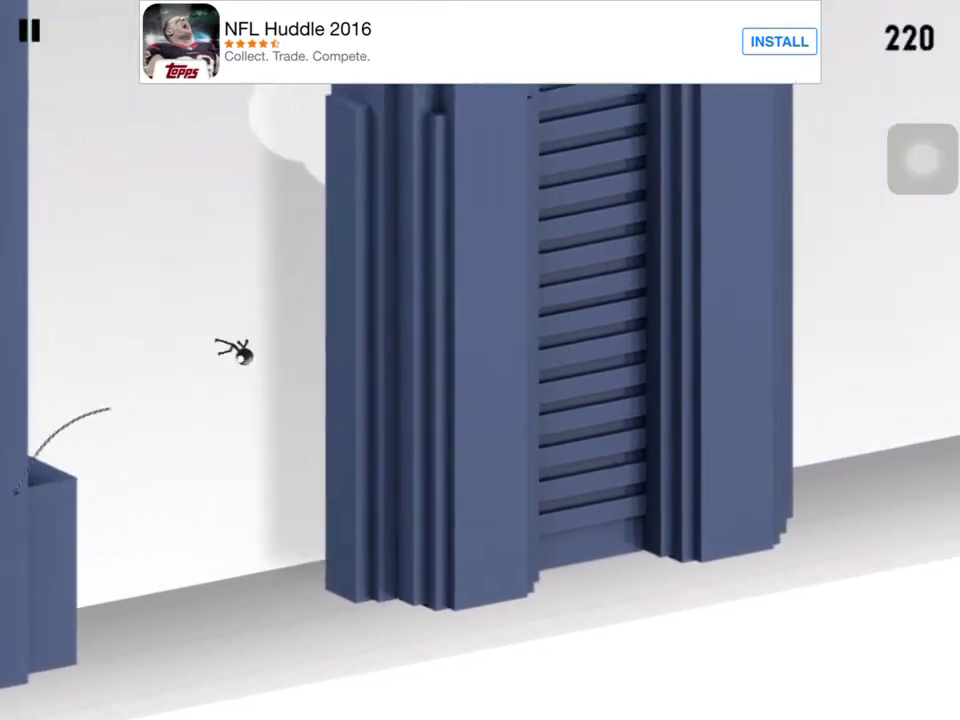
pyautogui.click(480, 360)
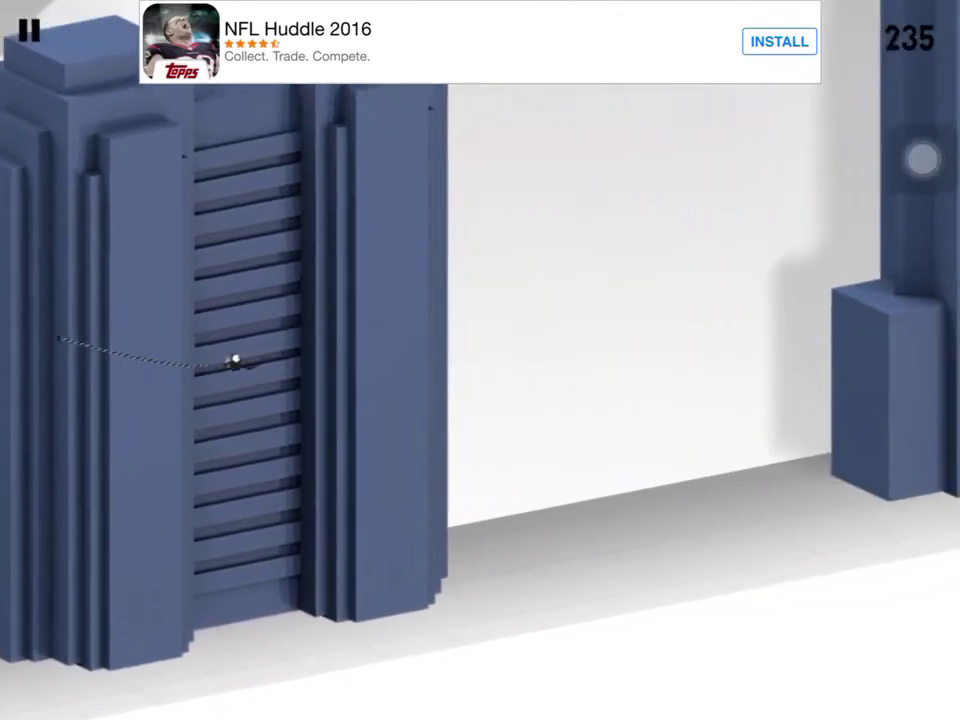
pyautogui.click(480, 360)
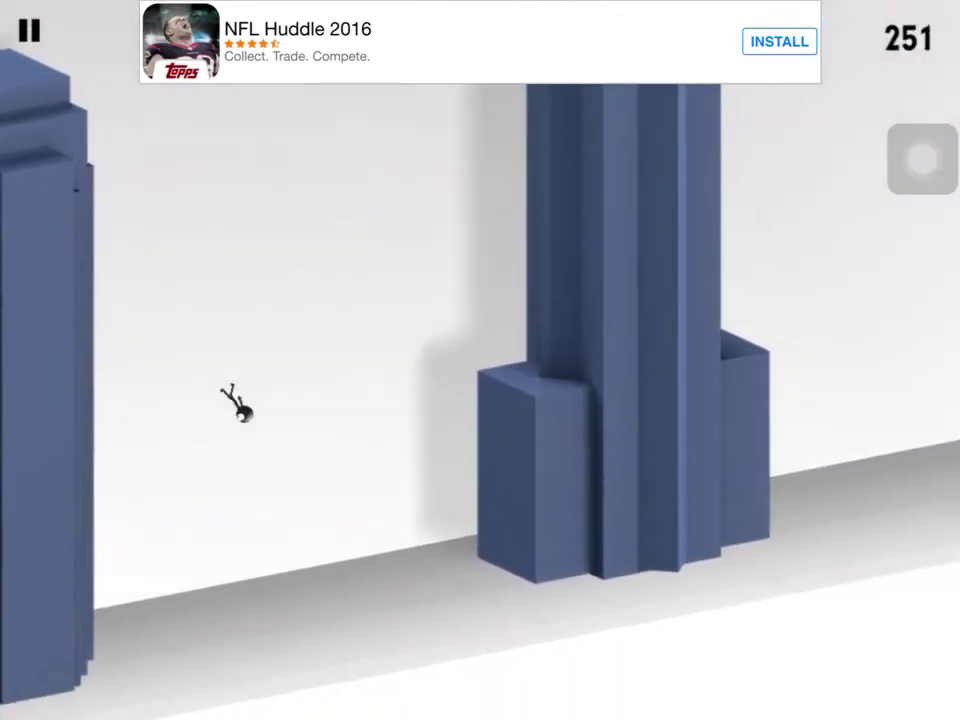
pyautogui.click(480, 360)
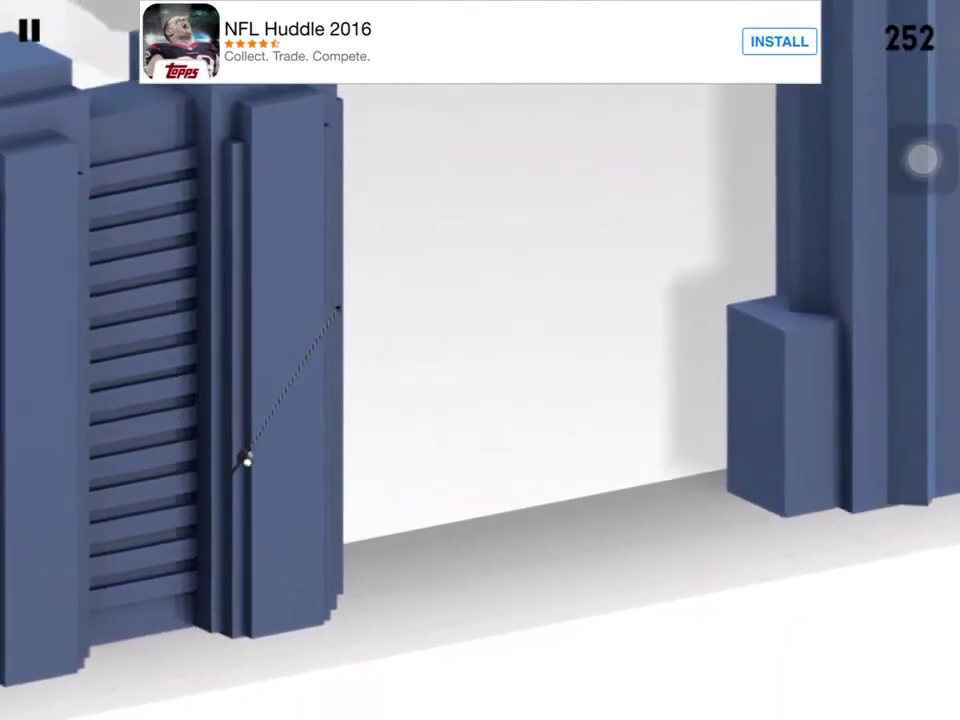
pyautogui.click(480, 360)
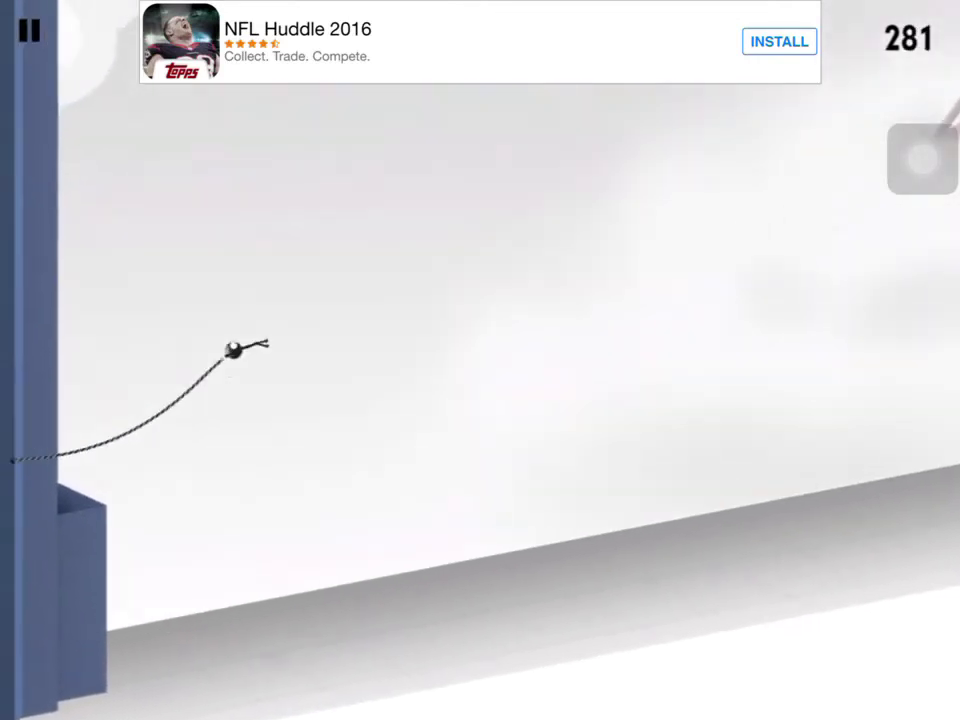
pyautogui.click(480, 360)
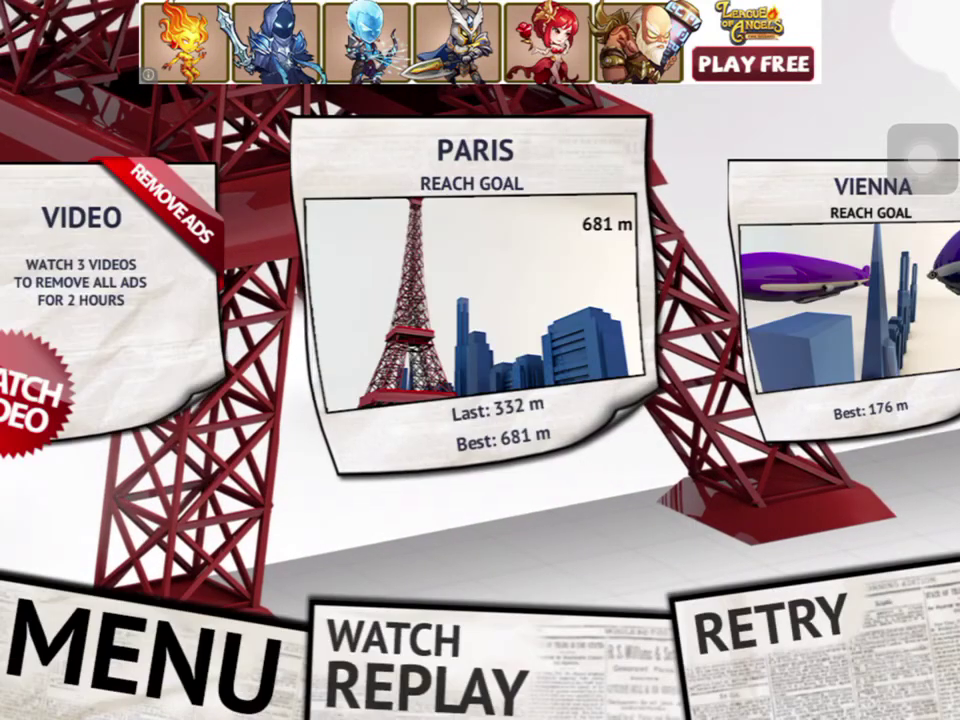
pyautogui.press('super')
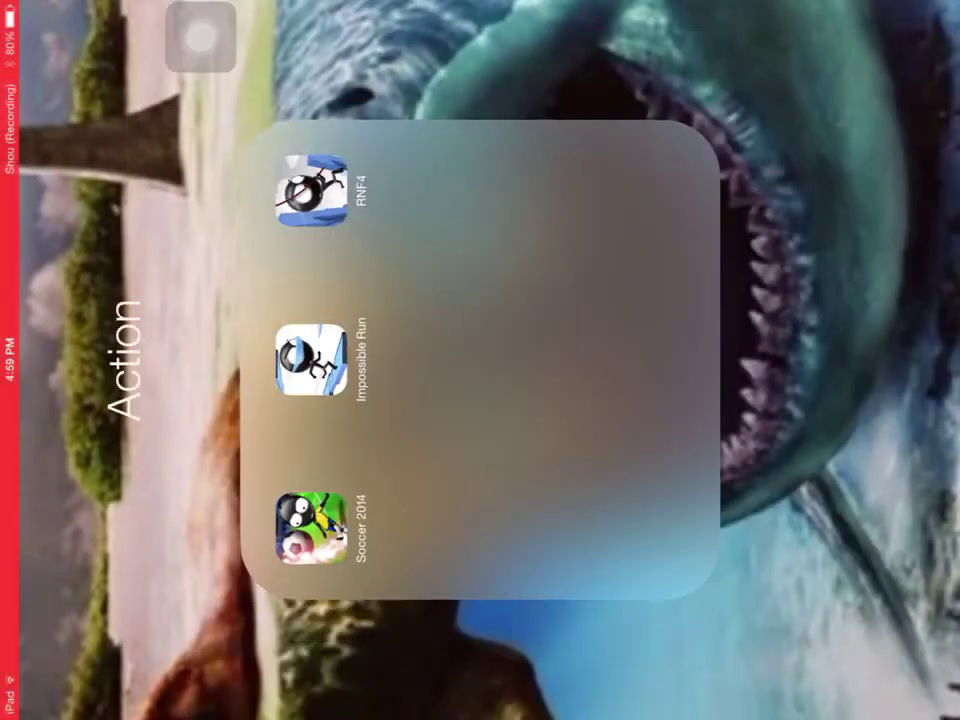
pyautogui.click(10, 360)
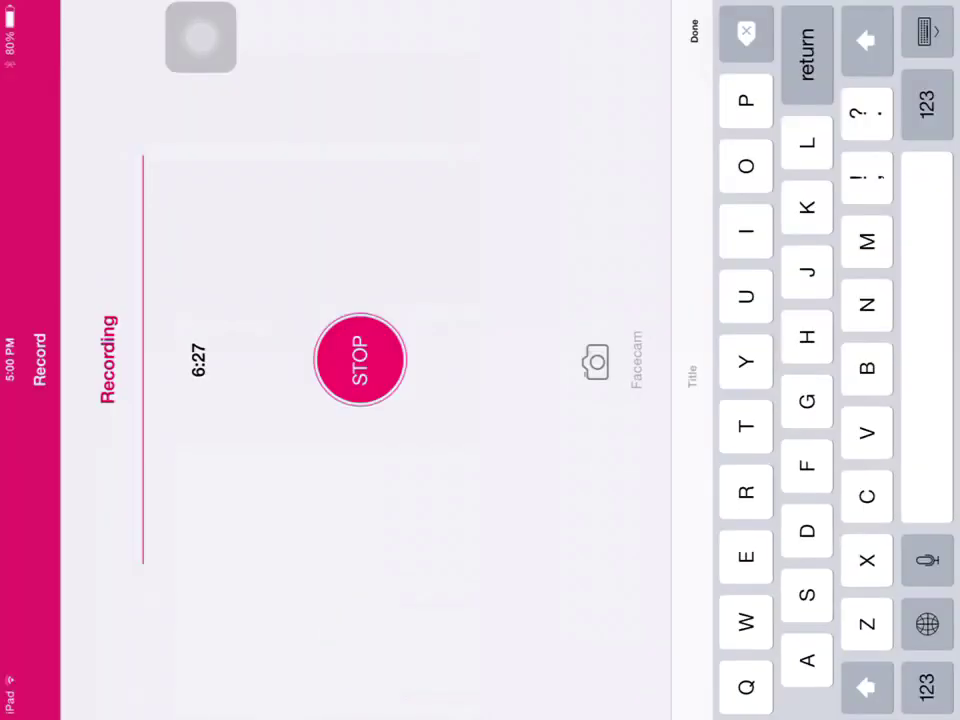